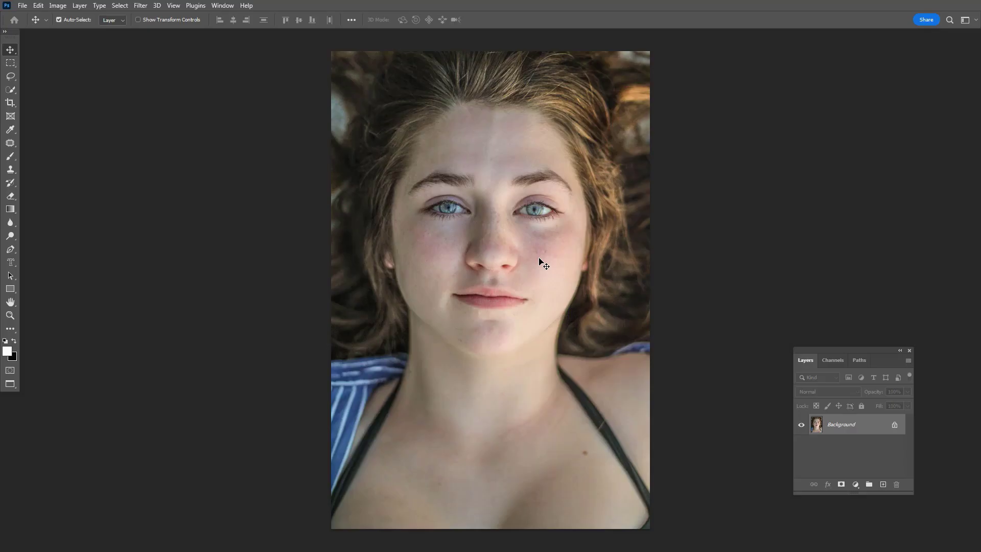
Step: Open the Filter menu for the portrait photo
left_click(144, 7)
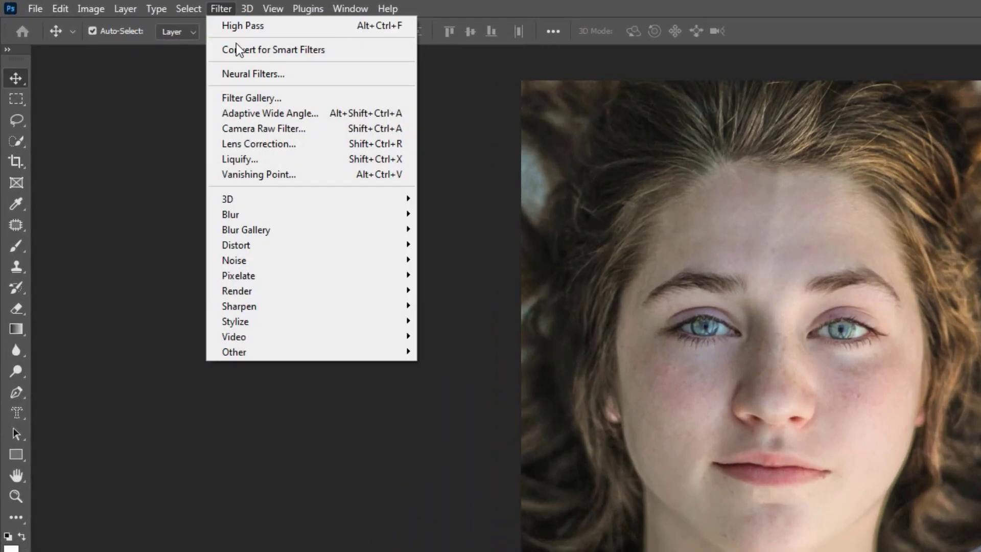
Step: Apply Neural Filters Skin Smoothing with Blur 100 and Smoothness +50, previewing against the original
left_click(162, 51)
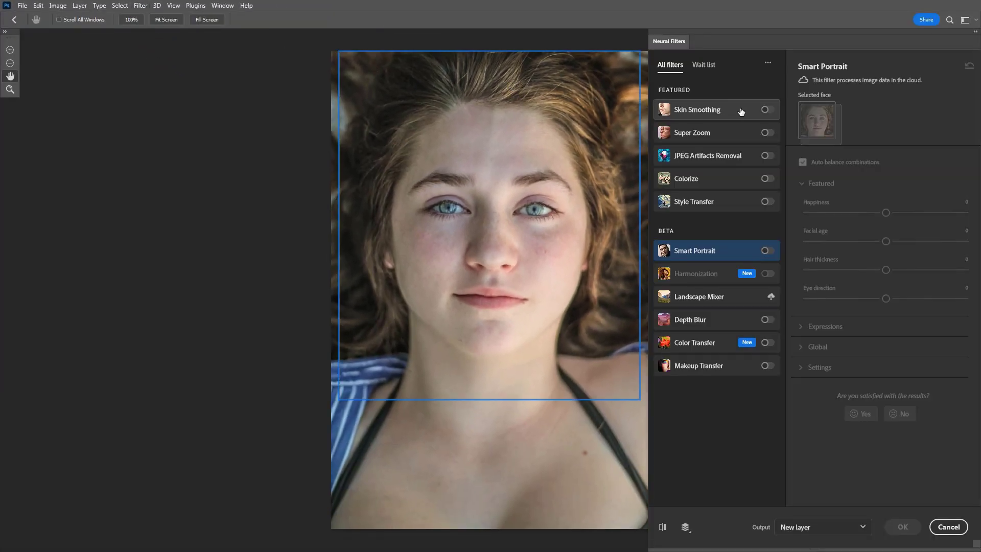
left_click(765, 111)
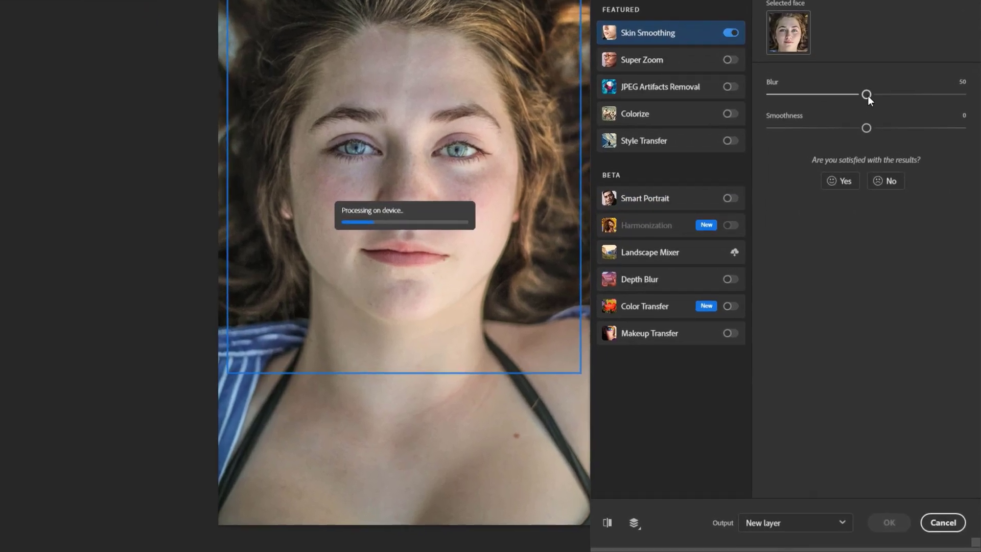
left_click_drag(866, 95, 881, 94)
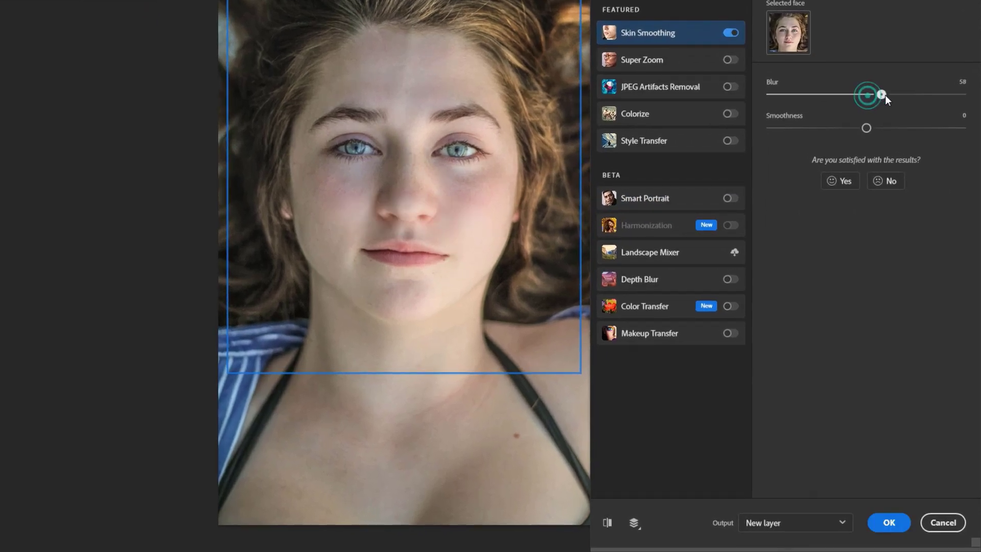
left_click_drag(968, 103, 970, 101)
left_click_drag(867, 127, 970, 132)
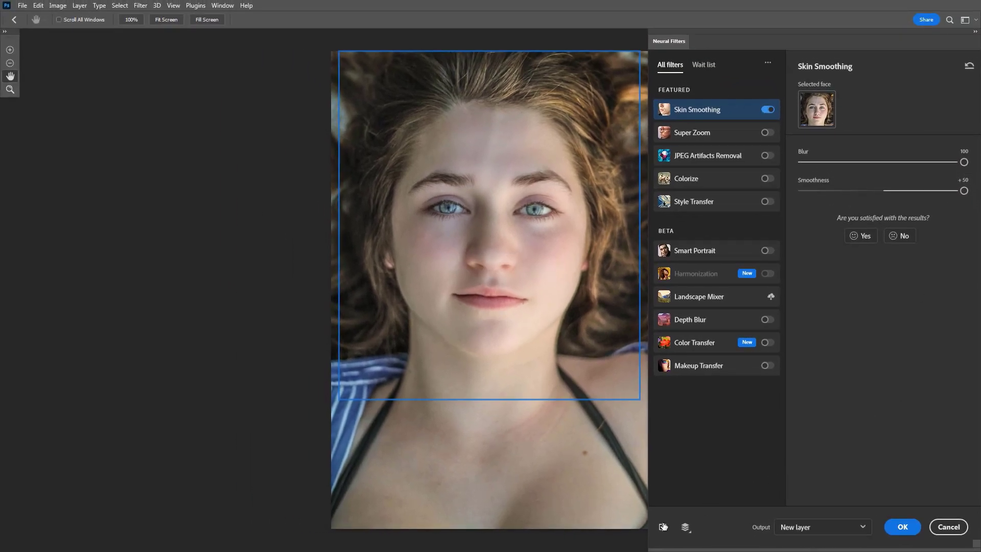
left_click(663, 526)
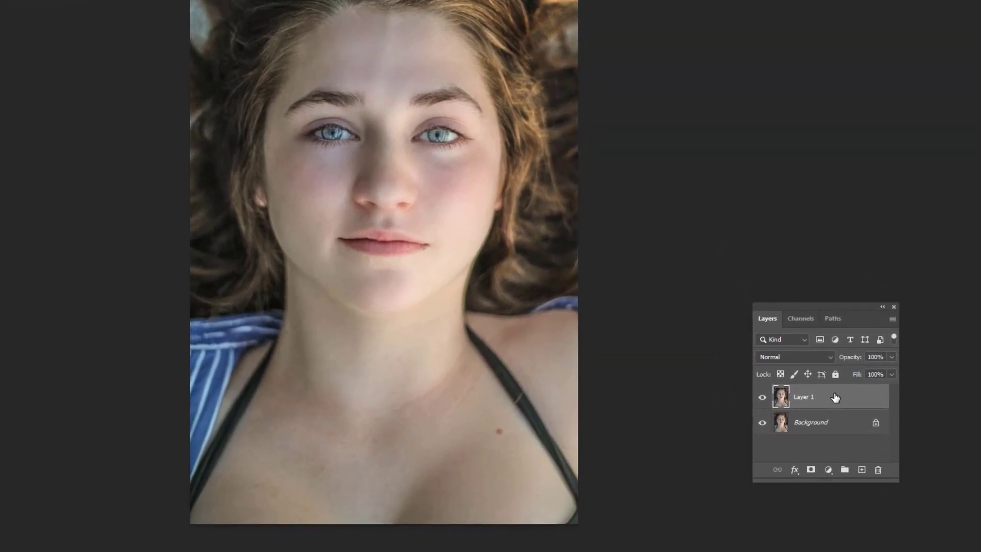
Step: Duplicate Layer 1 and set the copy's blend mode to Vivid Light
left_click_drag(835, 397, 863, 469)
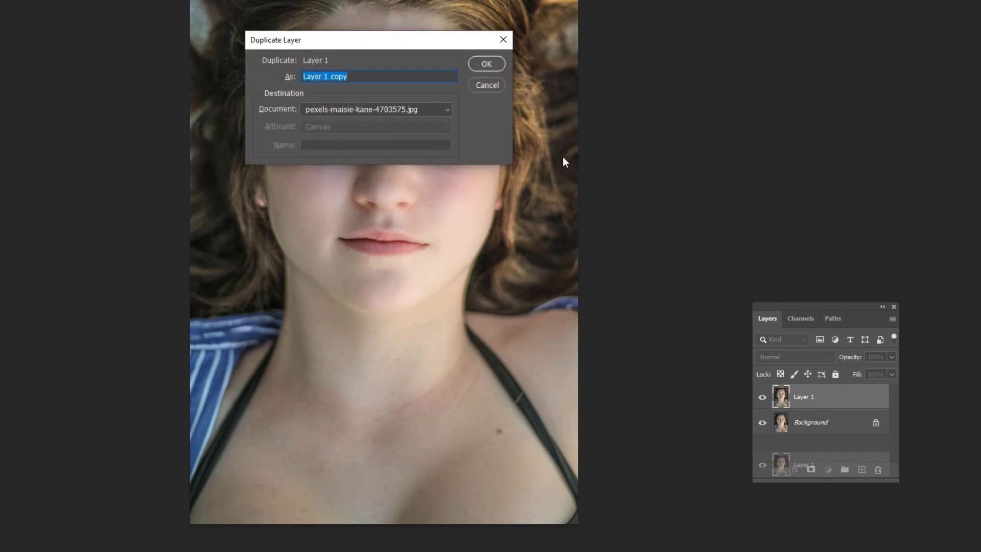
left_click(487, 65)
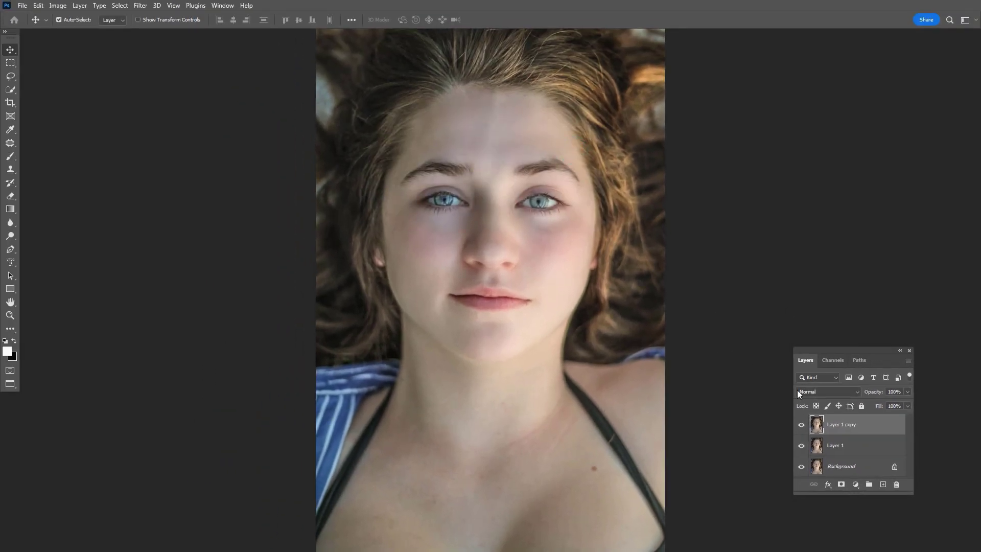
left_click(798, 392)
left_click(802, 424)
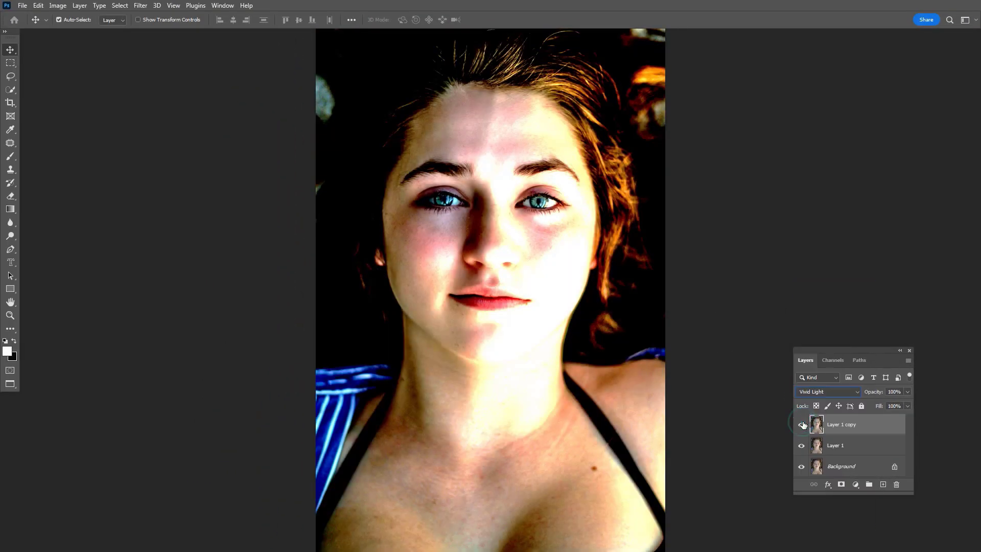
Step: Invert Layer 1 copy and apply a High Pass filter with an 18-pixel radius
key("ctrl+i")
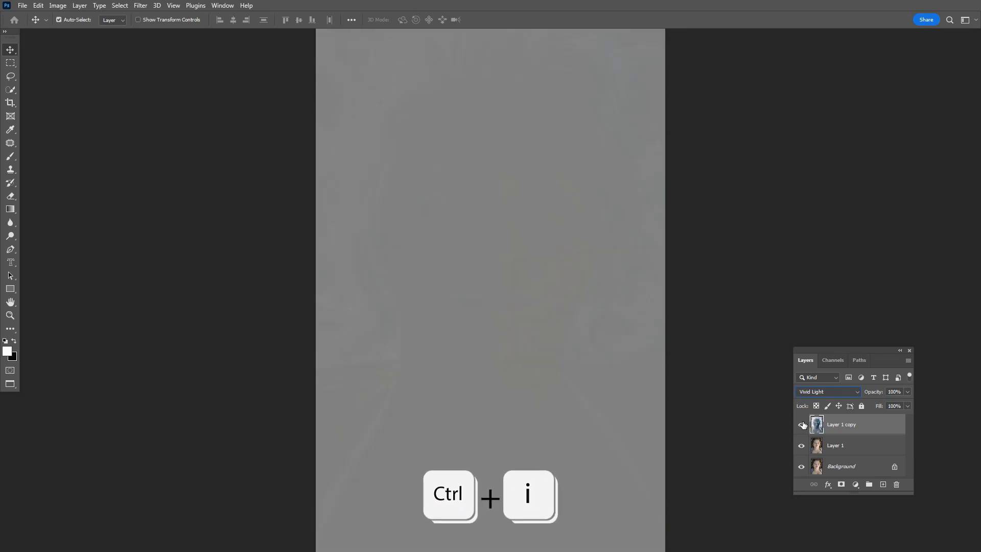
left_click(141, 5)
mouse_move(149, 223)
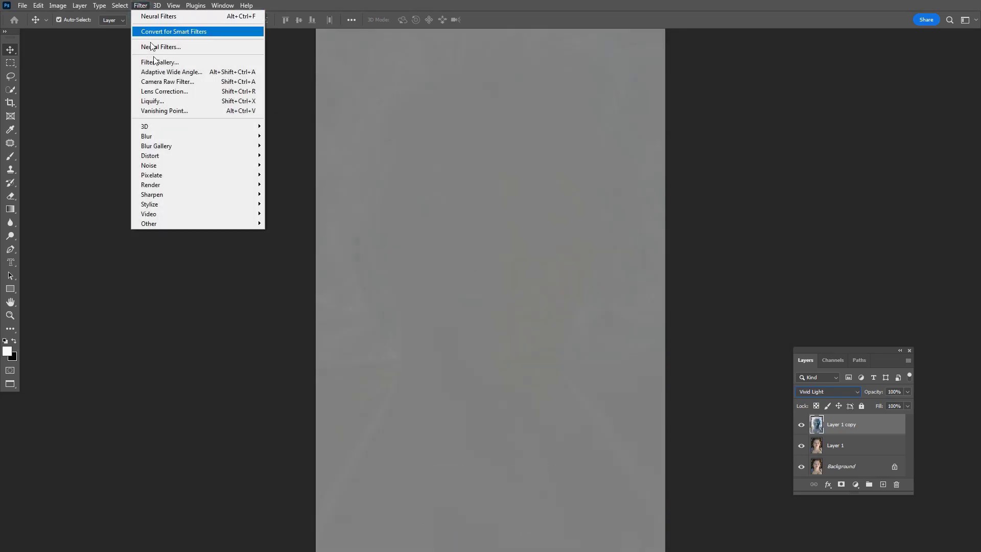
left_click(165, 223)
left_click(288, 232)
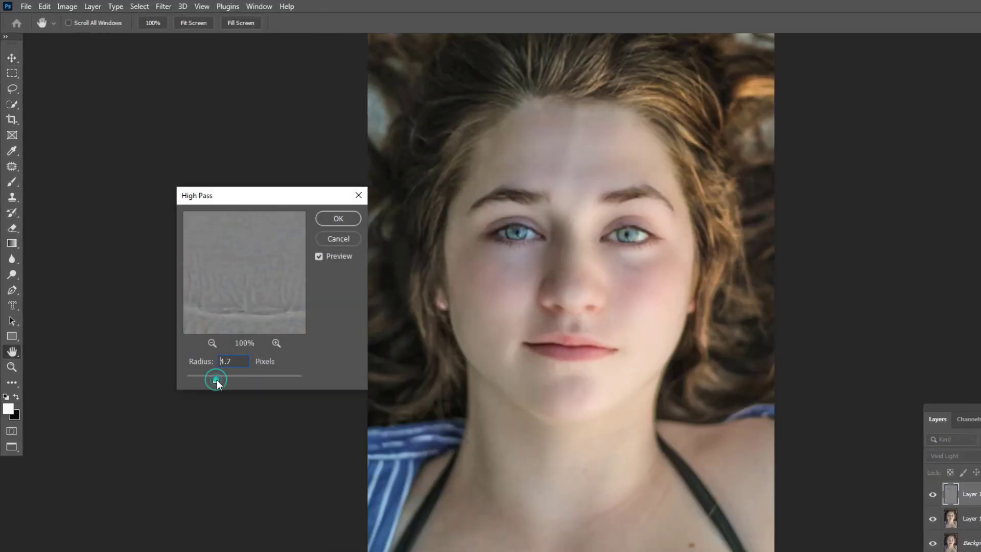
left_click_drag(233, 382, 239, 382)
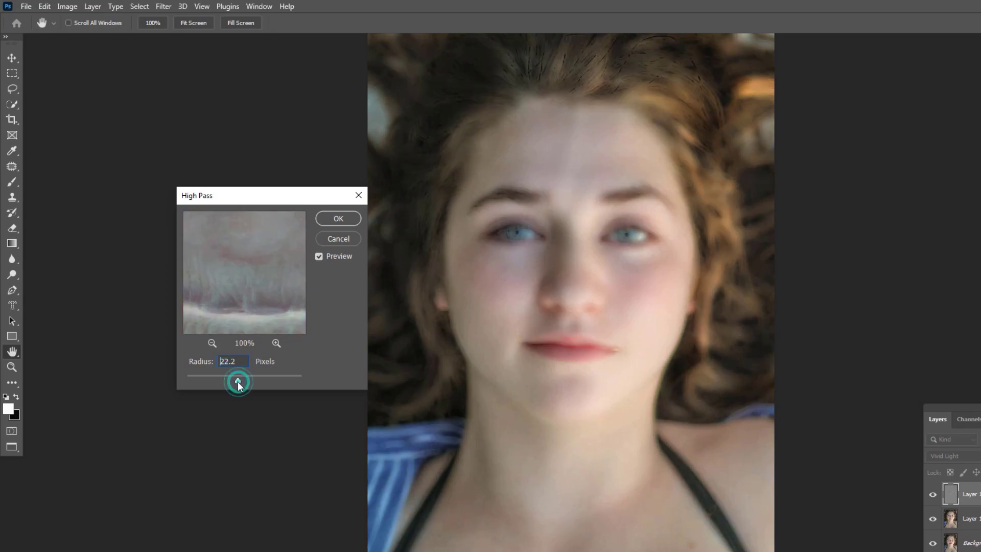
left_click_drag(237, 381, 236, 380)
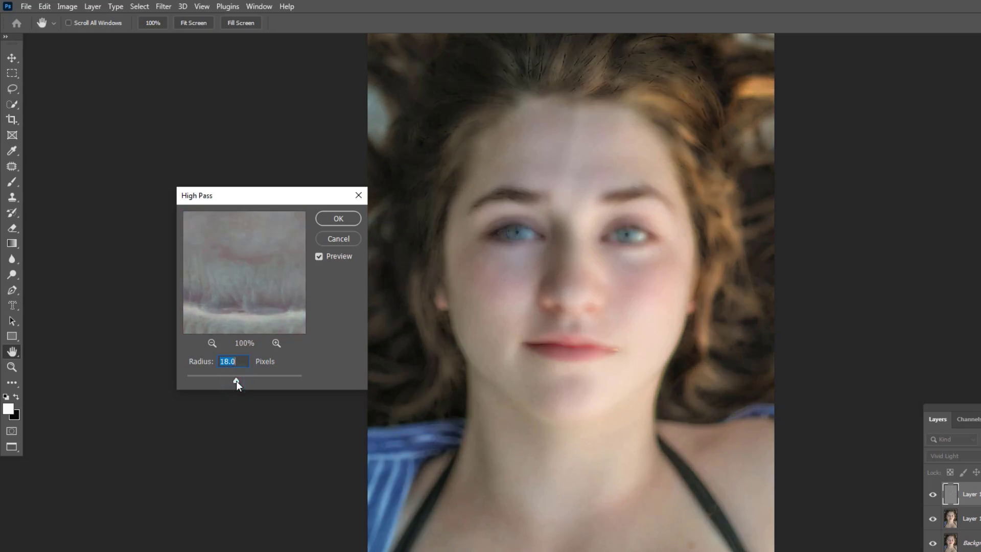
left_click(337, 219)
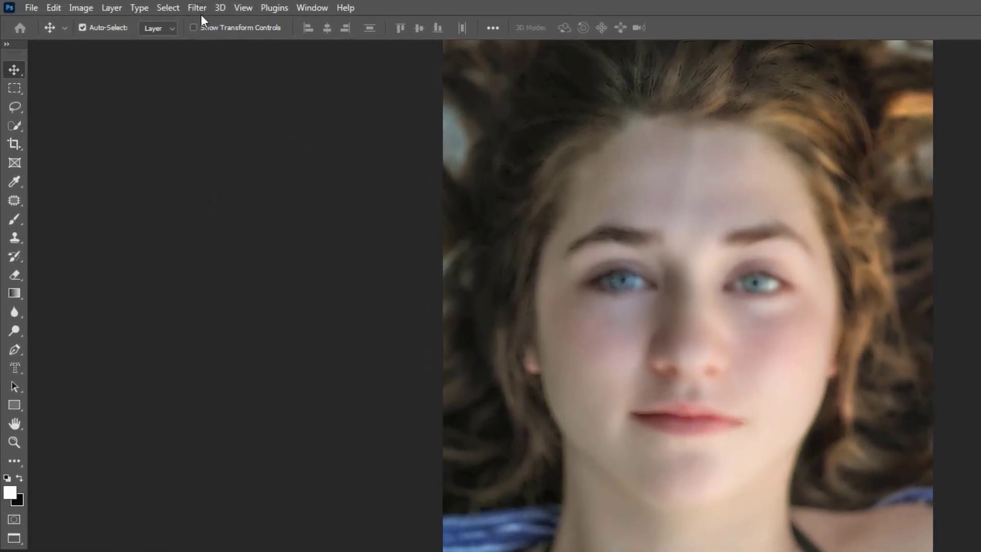
left_click(203, 10)
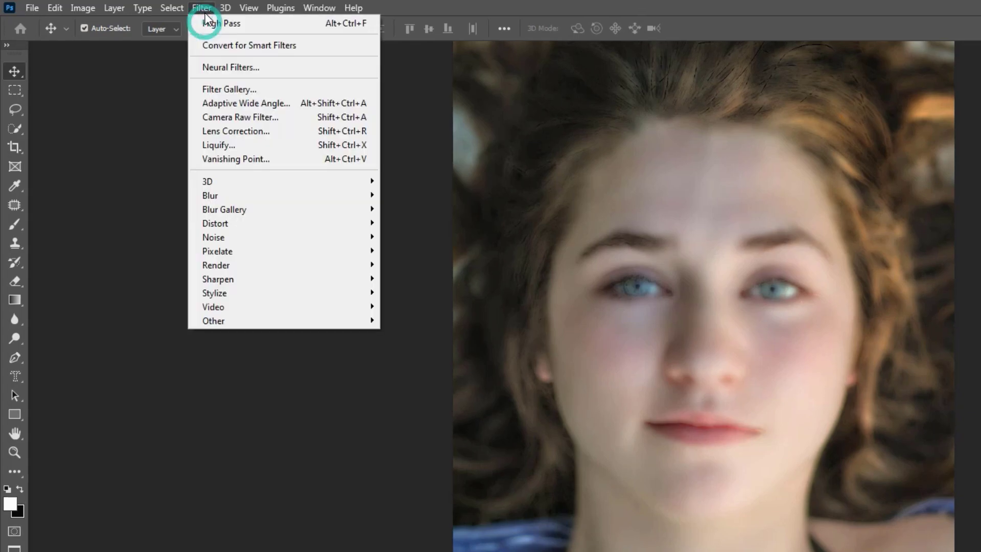
mouse_move(210, 195)
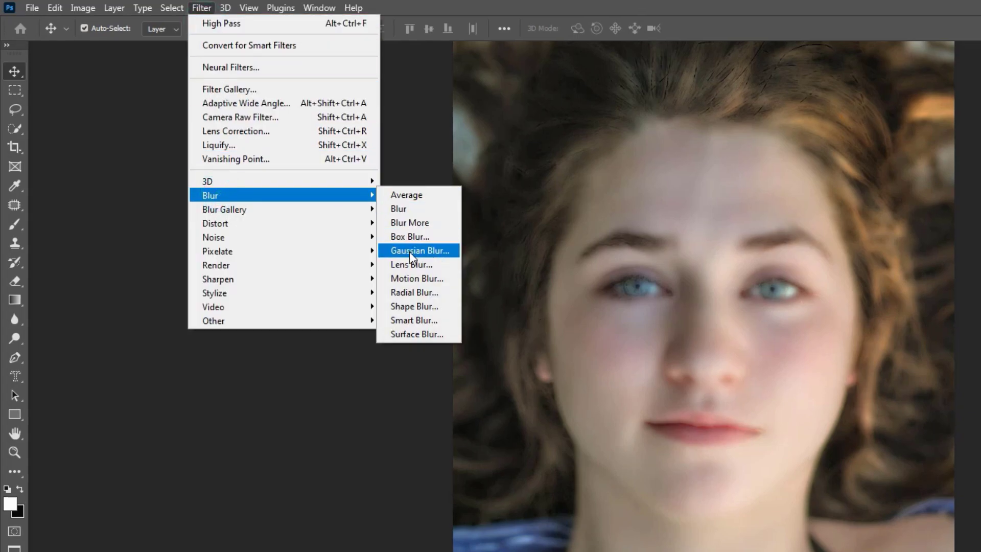
Step: Apply a roughly 5.6-pixel Gaussian Blur to the copy and add a black layer mask
left_click(410, 251)
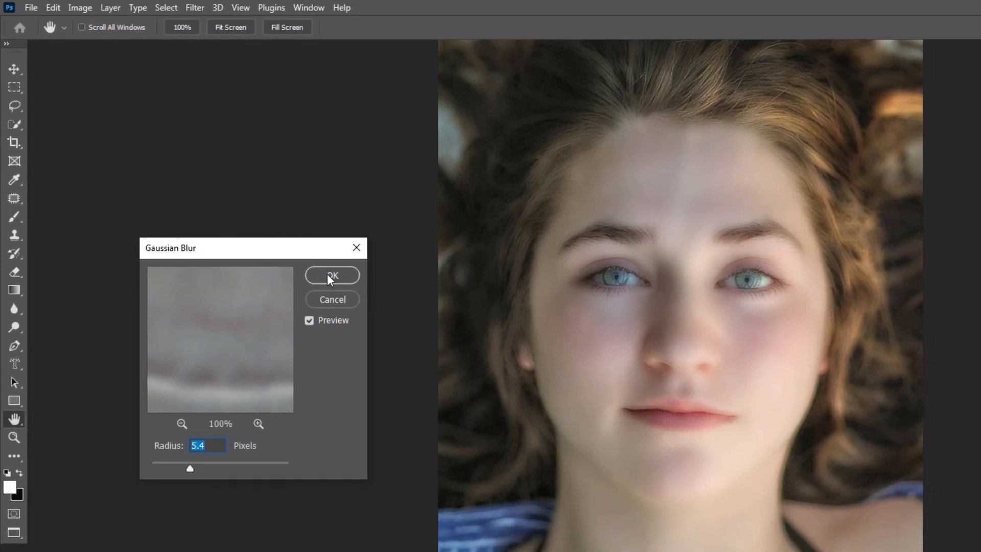
left_click(343, 284)
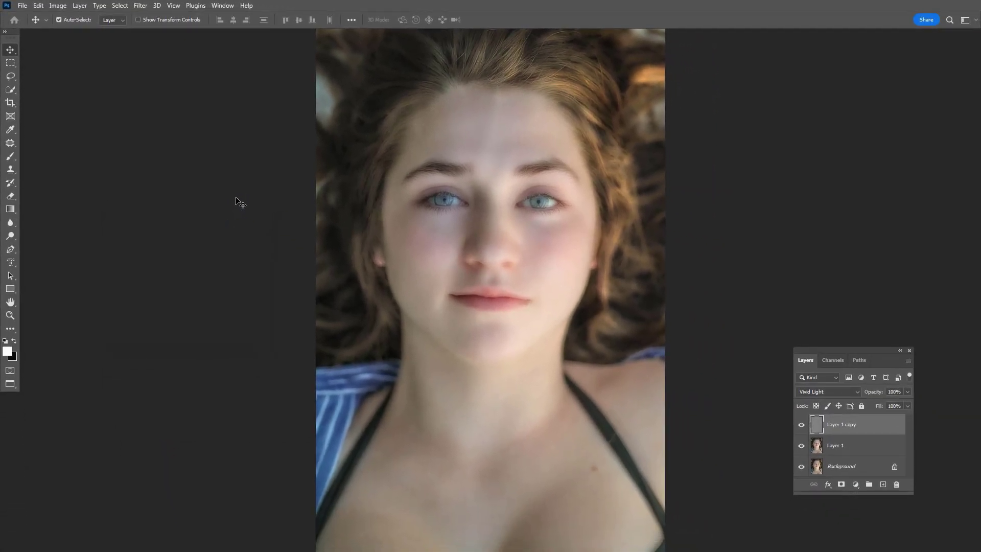
left_click(841, 485, "alt")
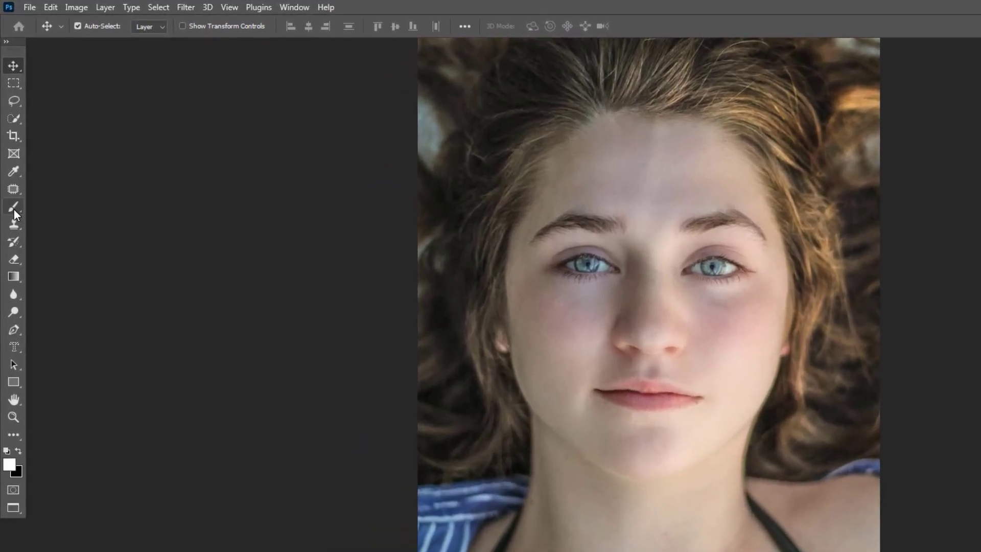
Step: Paint white on the copy's mask over eyelids, face and neck, resizing the brush
left_click(9, 156)
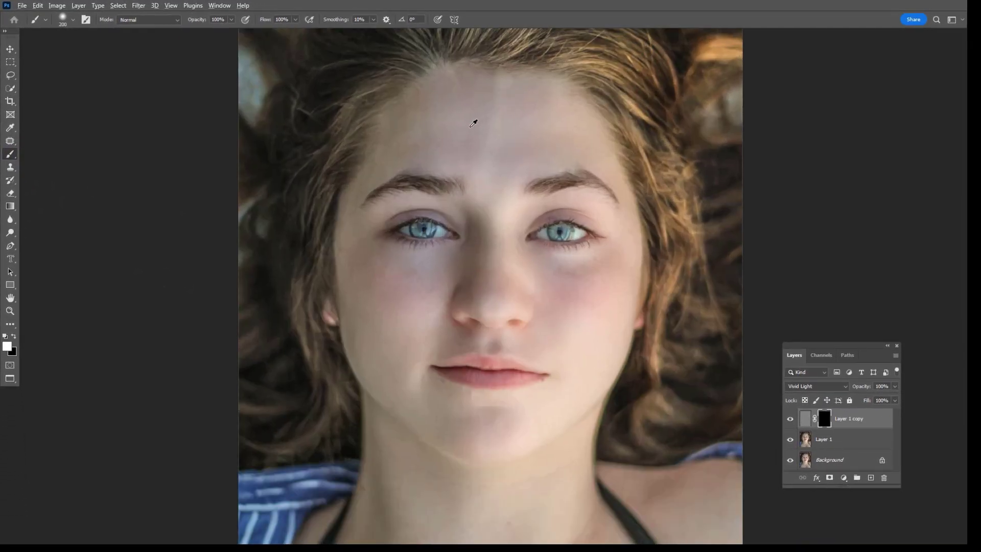
scroll(475, 120, "up", 2)
scroll(460, 138, "down", 1)
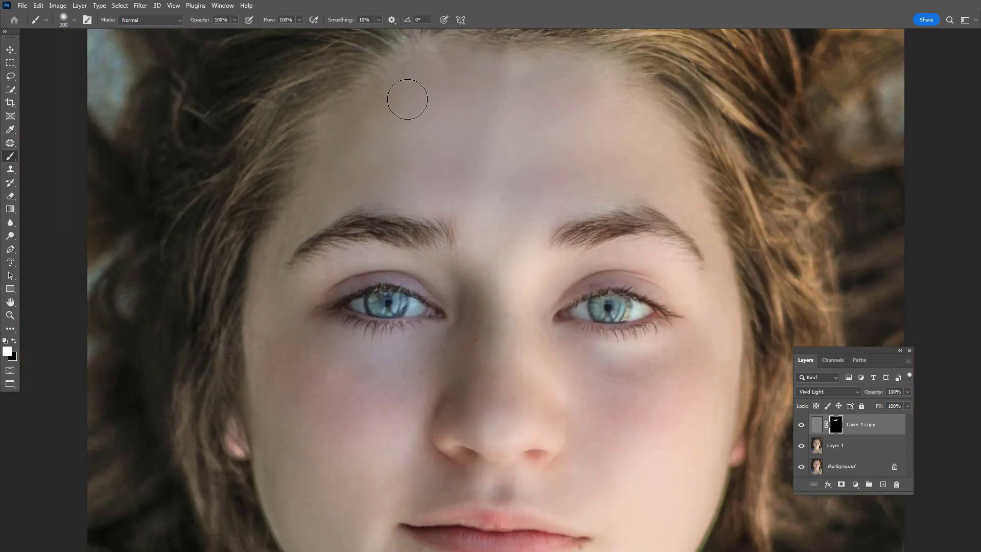
scroll(459, 191, "down", 1)
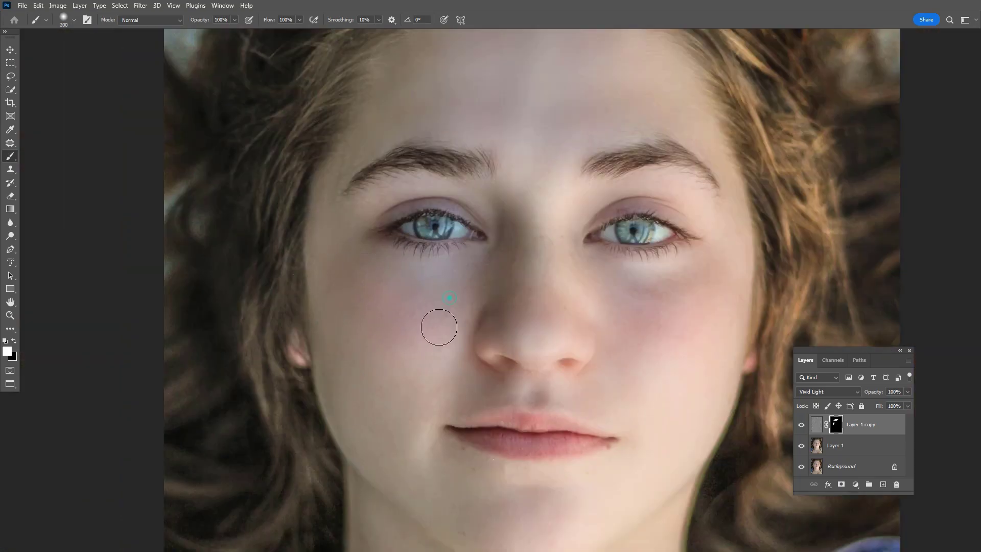
scroll(429, 337, "down", 1)
scroll(385, 377, "up", 2)
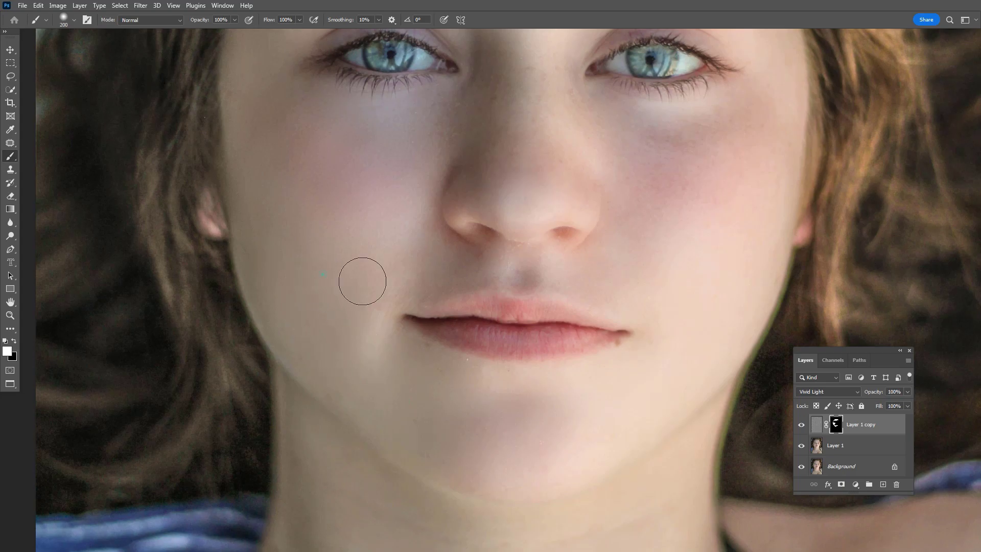
scroll(362, 280, "down", 1)
scroll(636, 165, "up", 2)
scroll(536, 414, "down", 2)
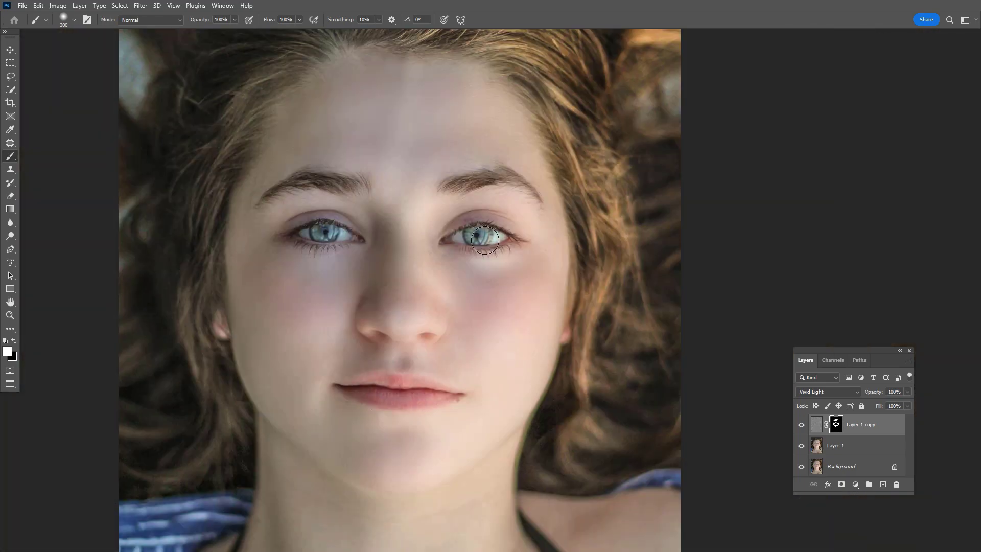
scroll(501, 175, "up", 2)
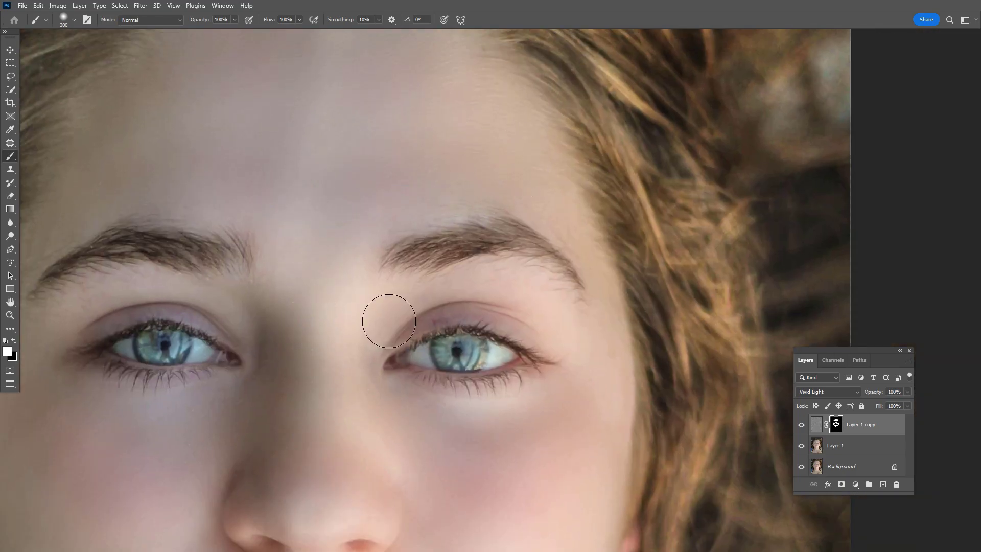
key("bracketleft")
key("bracketleft")
key("bracketleft")
left_click_drag(123, 329, 223, 326)
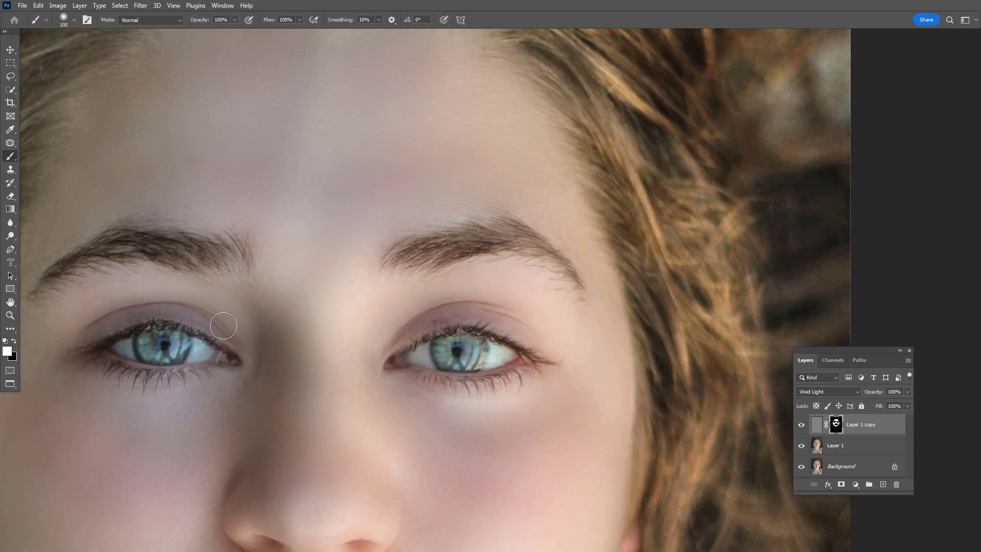
scroll(366, 336, "down", 3)
scroll(369, 431, "up", 3)
scroll(370, 431, "down", 3)
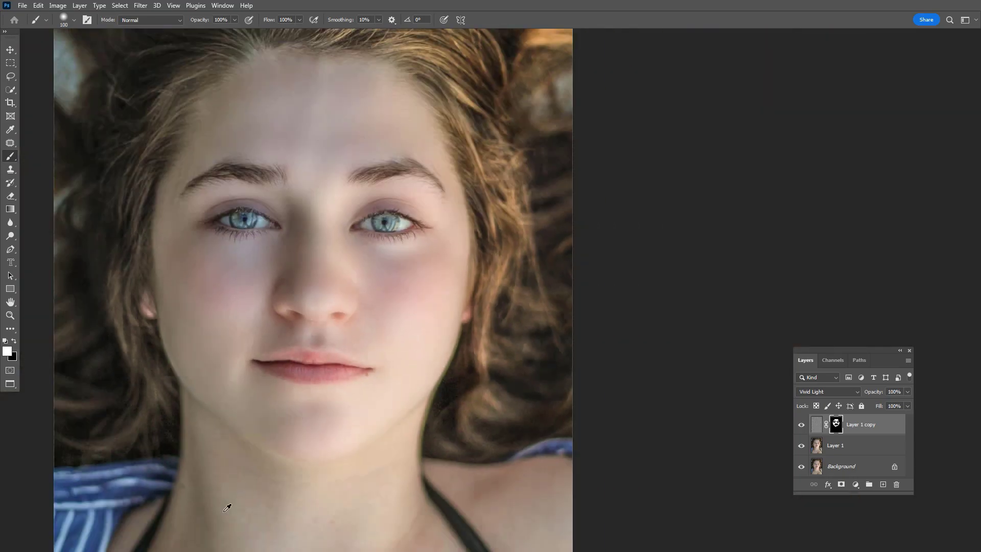
scroll(188, 402, "up", 3)
scroll(327, 497, "down", 3)
scroll(361, 235, "up", 3)
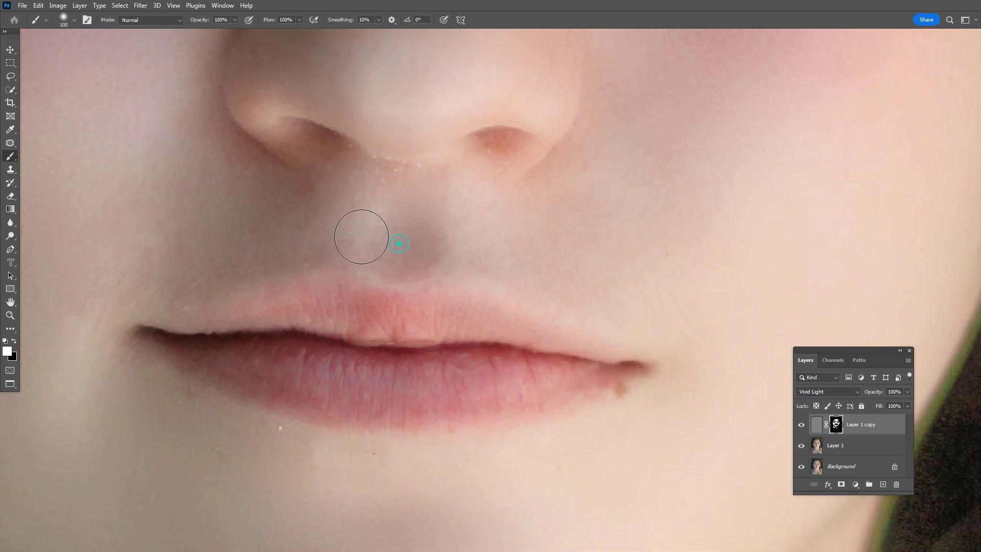
scroll(512, 440, "down", 3)
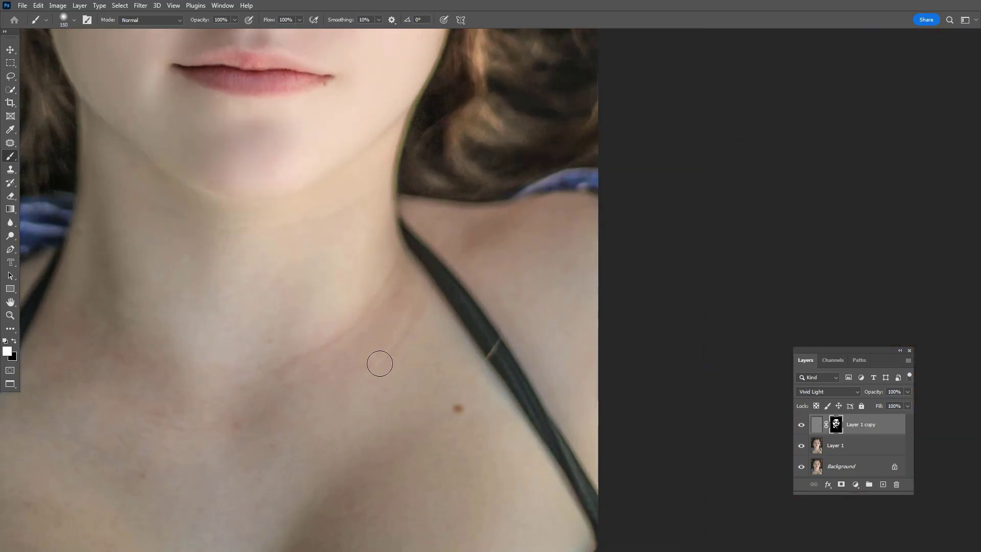
key("bracketright")
key("bracketright")
key("bracketright")
scroll(236, 283, "down", 3)
scroll(215, 250, "up", 3)
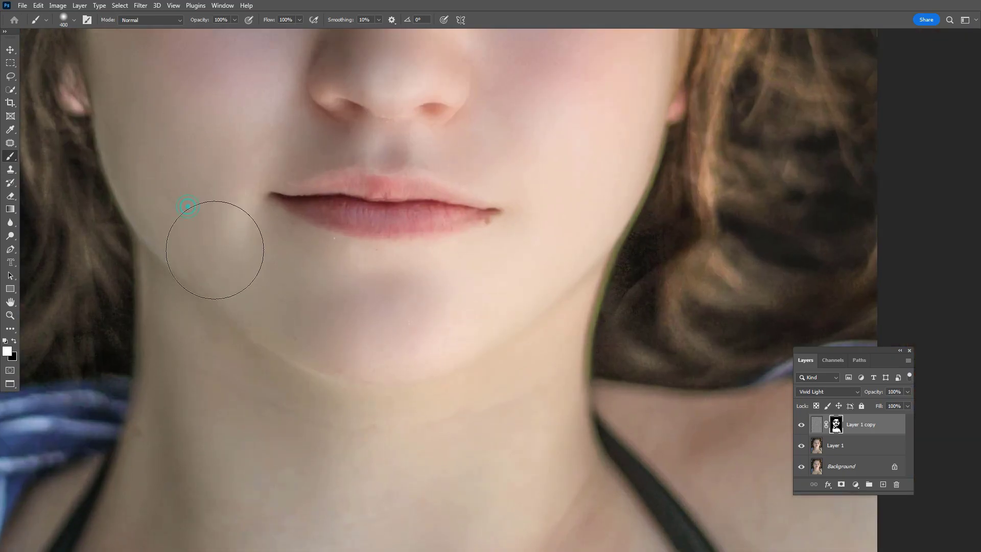
scroll(215, 249, "down", 5)
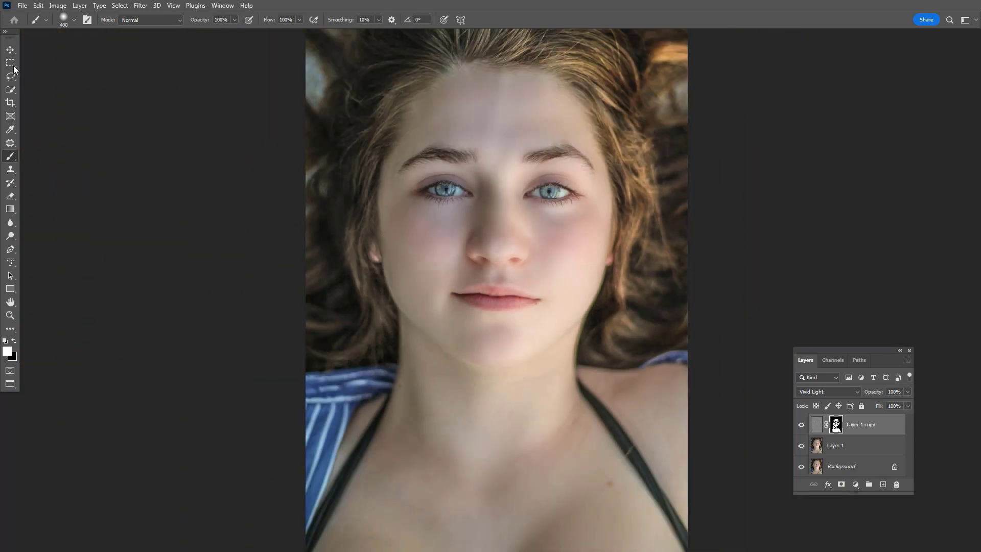
Step: With the Move tool, toggle Layer 1's visibility to compare skin texture
left_click(11, 49)
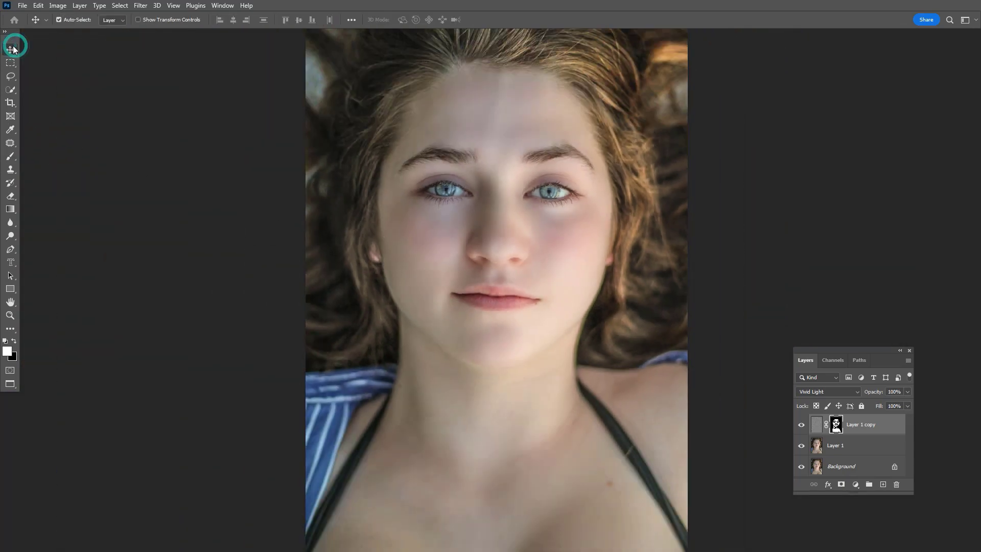
scroll(487, 159, "up", 1)
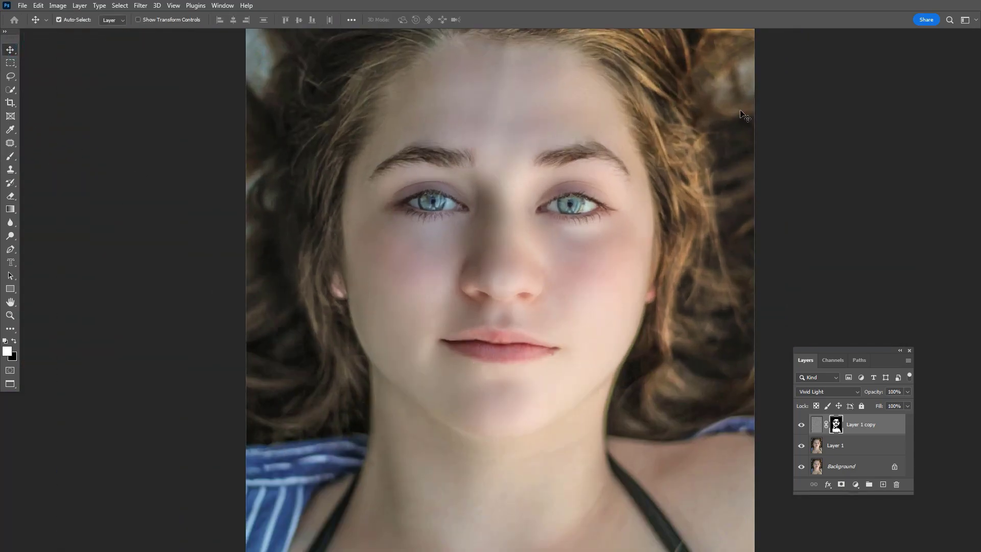
left_click(801, 448)
left_click(801, 447)
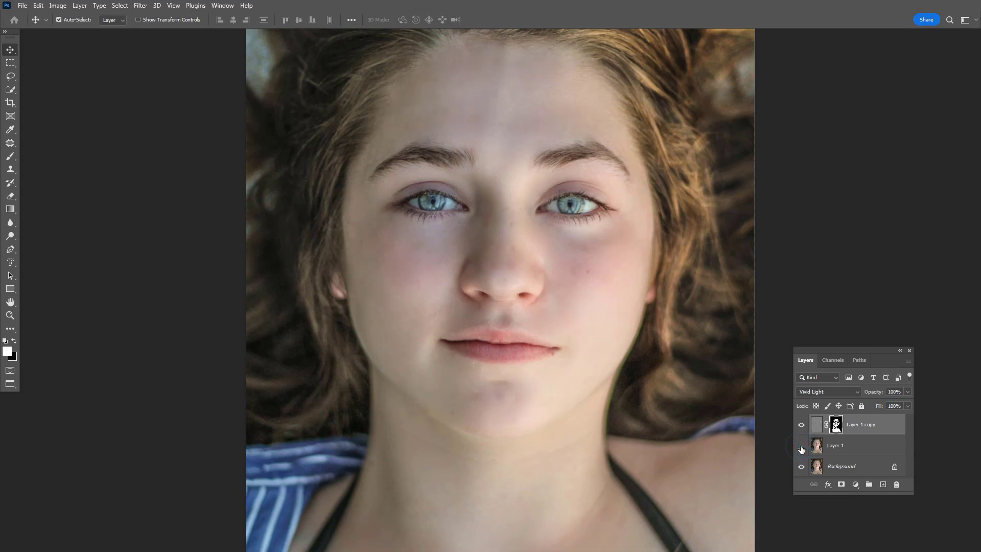